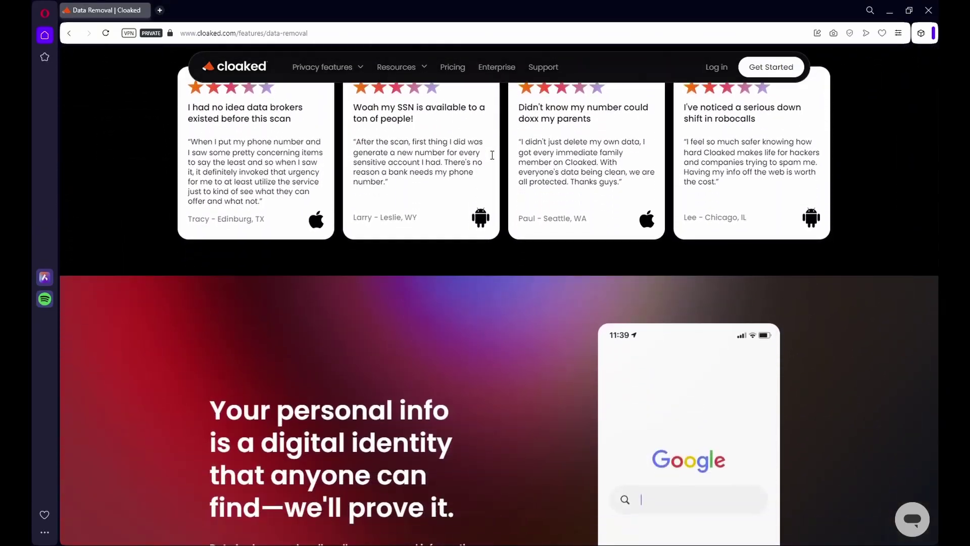
scroll(492, 155, down, 4)
scroll(492, 155, down, 3)
scroll(492, 155, down, 3)
scroll(491, 154, down, 3)
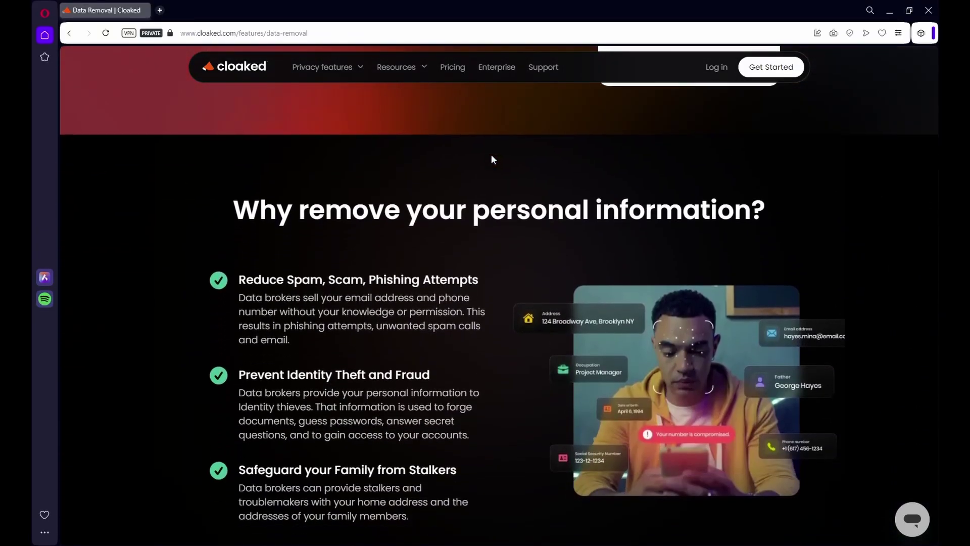
scroll(492, 159, down, 4)
scroll(492, 160, down, 3)
scroll(491, 159, down, 3)
scroll(491, 159, down, 3)
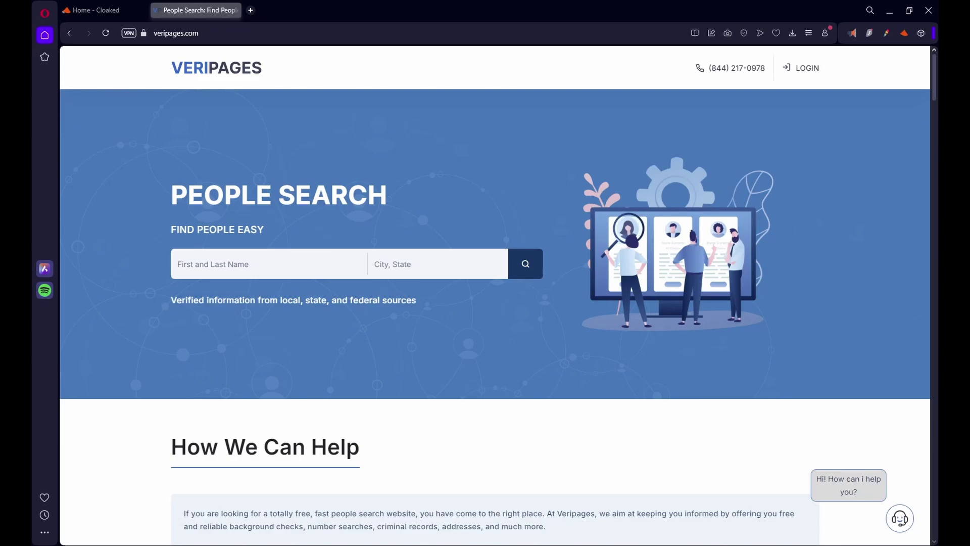
- Search Veripages by name and city, open the 60-year-old match's full profile, and copy its URL
click(258, 264)
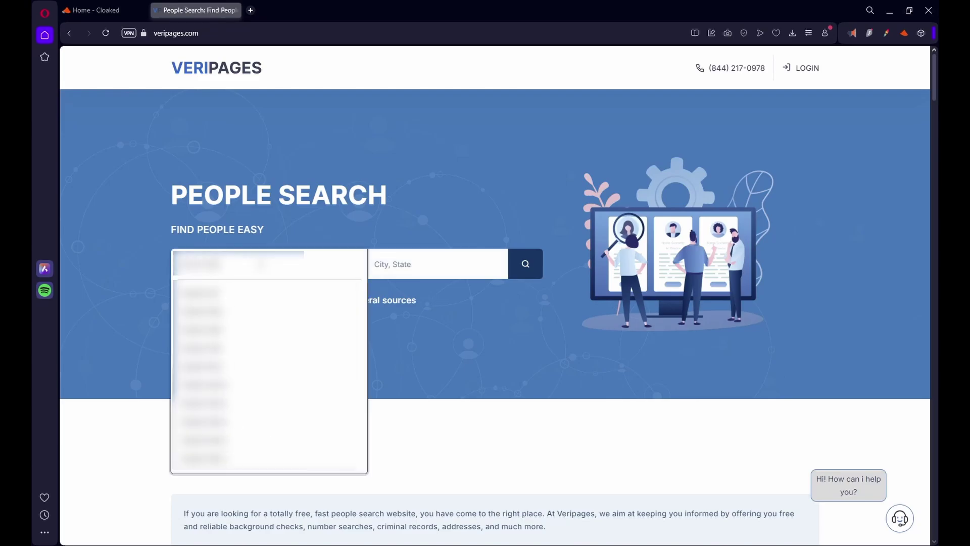
key(Tab)
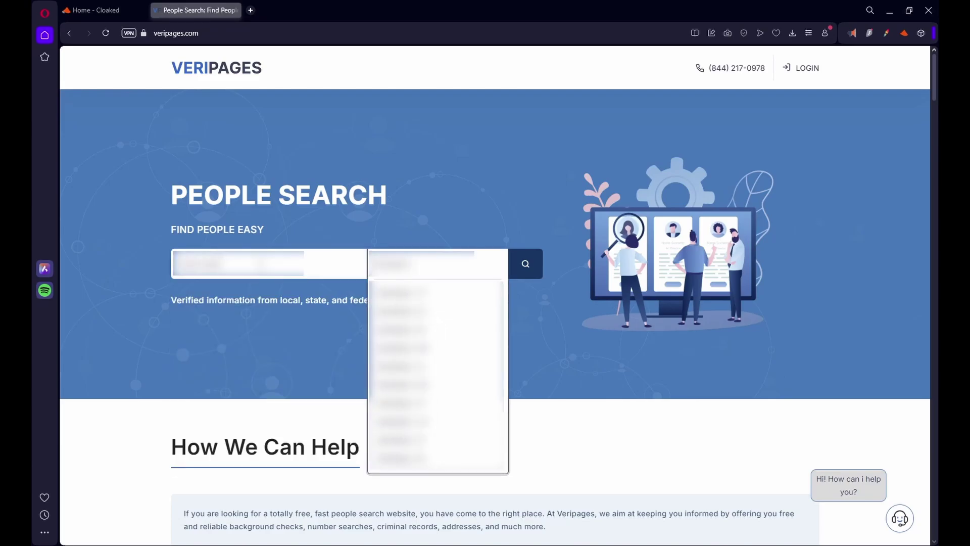
click(525, 263)
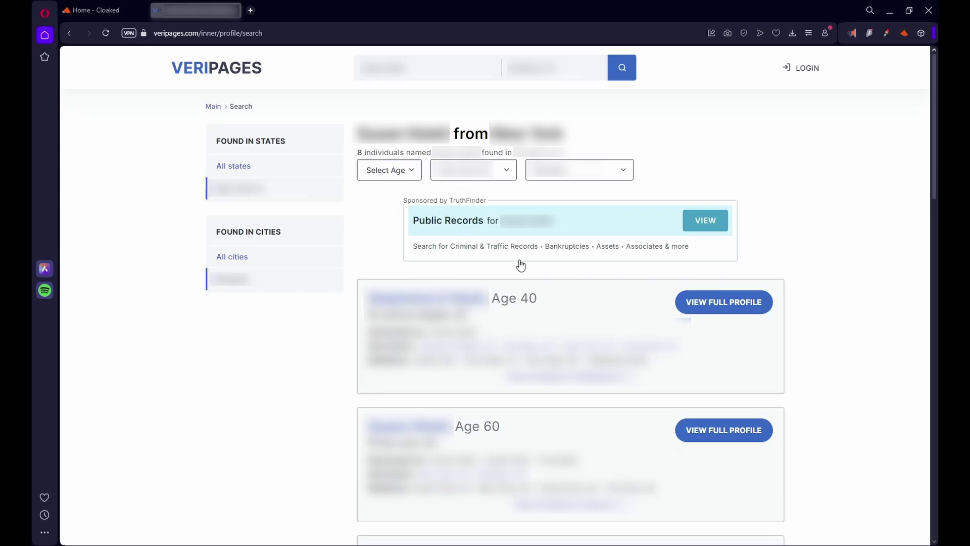
scroll(331, 300, down, 2)
scroll(331, 299, down, 2)
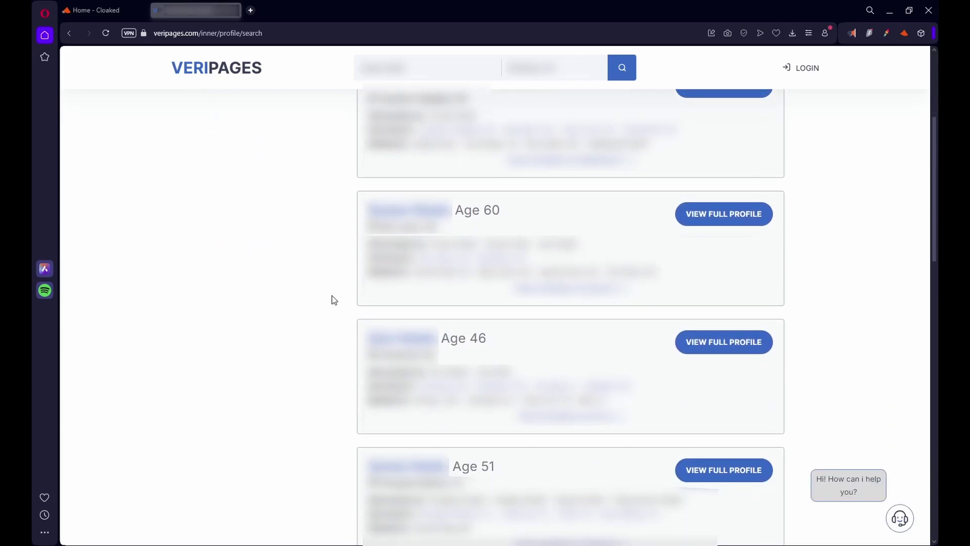
click(741, 224)
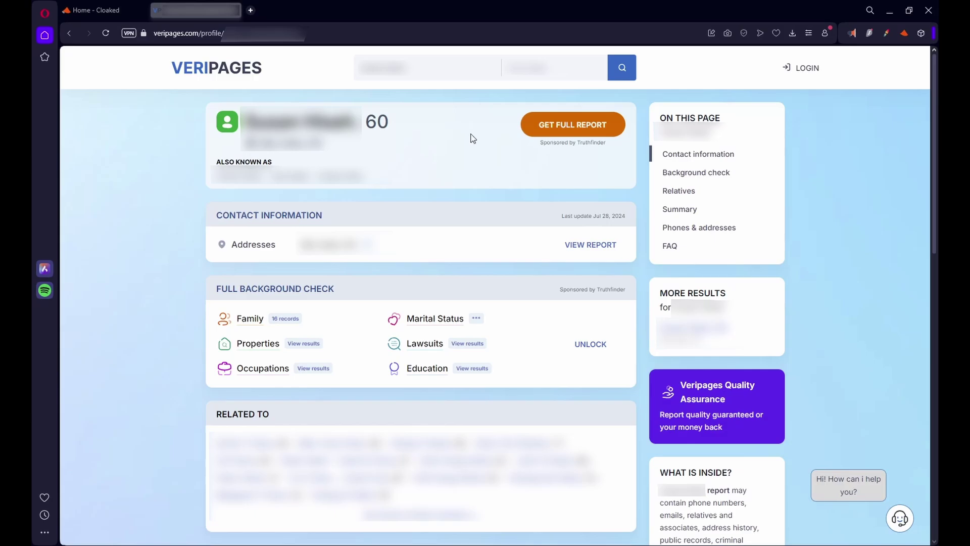
click(274, 32)
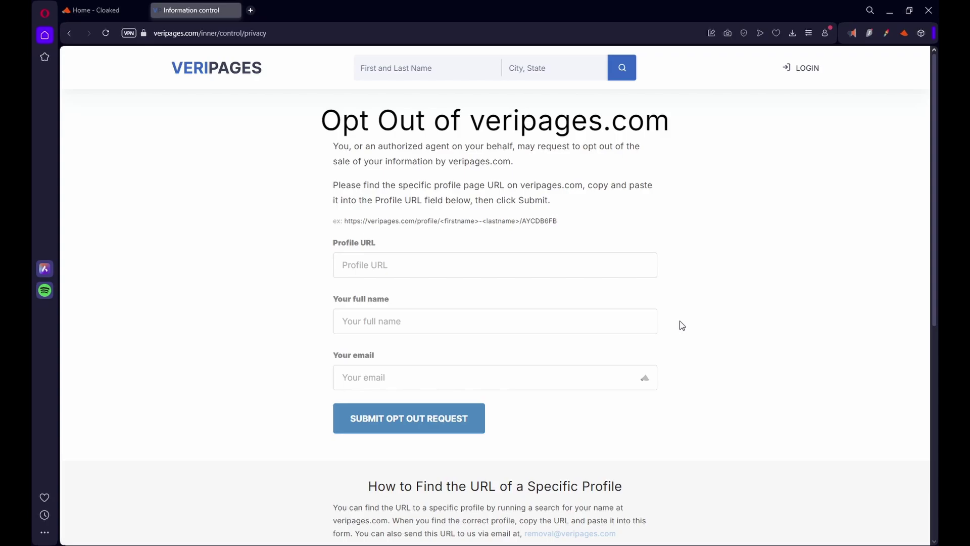
- Paste the copied profile link into the opt-out form and move to the full name field
click(490, 264)
key(ctrl+v)
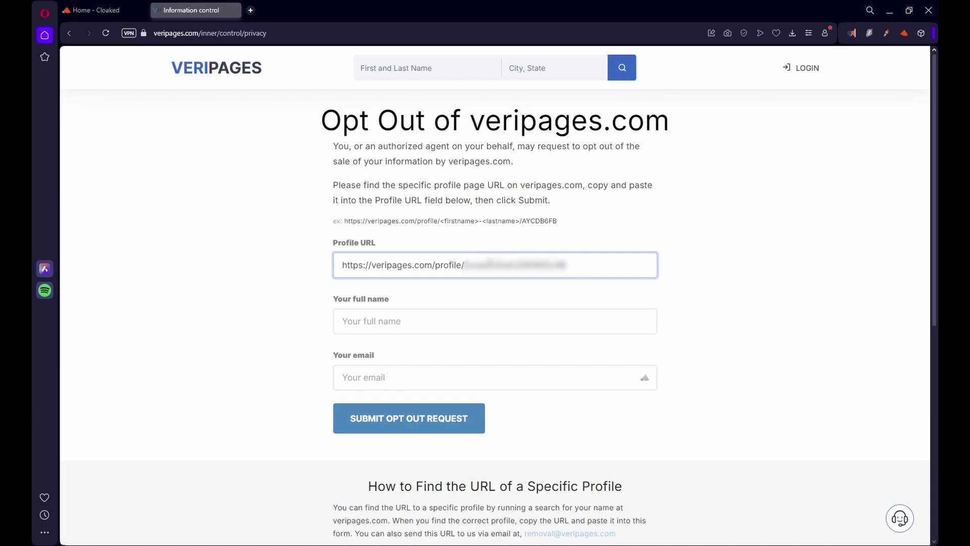
click(495, 321)
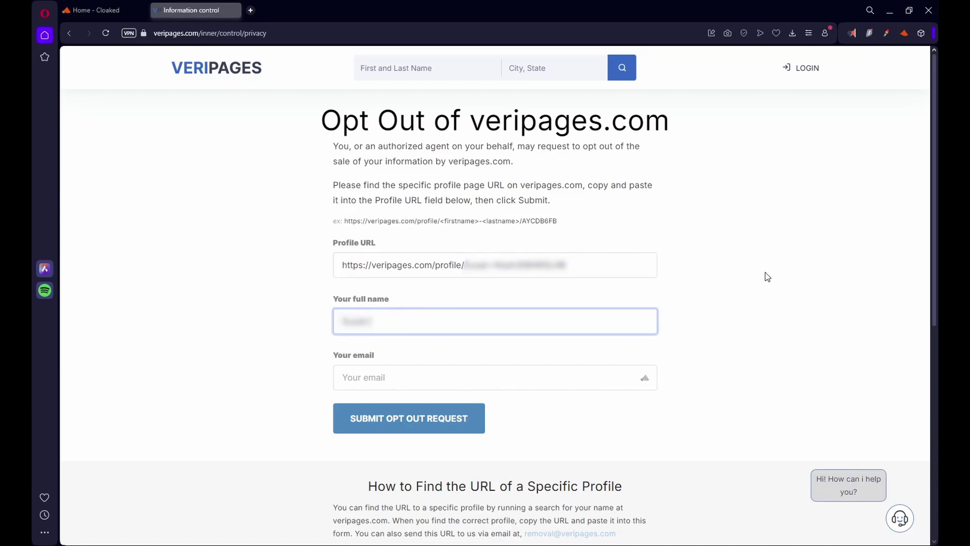
- Fill the email field with a newly generated Cloaked address and submit the opt-out request
click(519, 379)
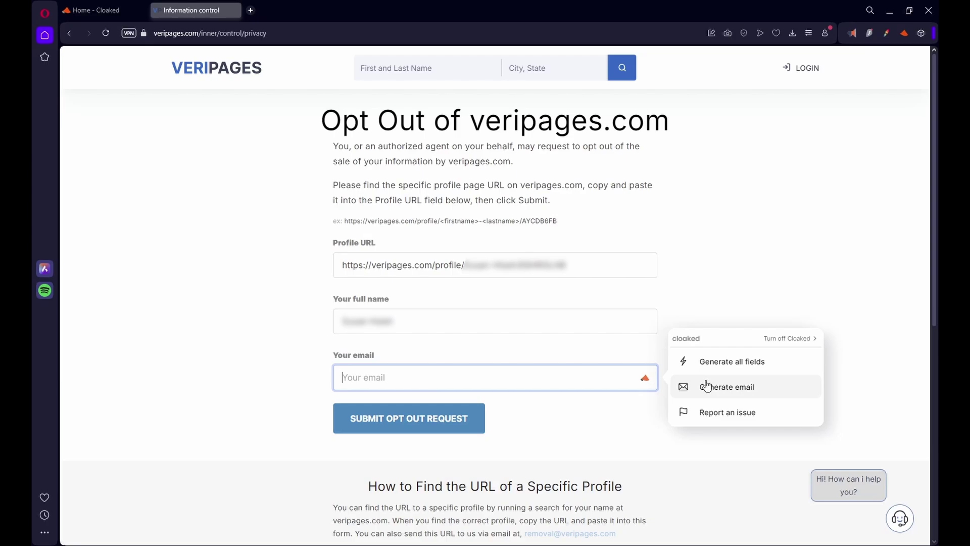
click(741, 388)
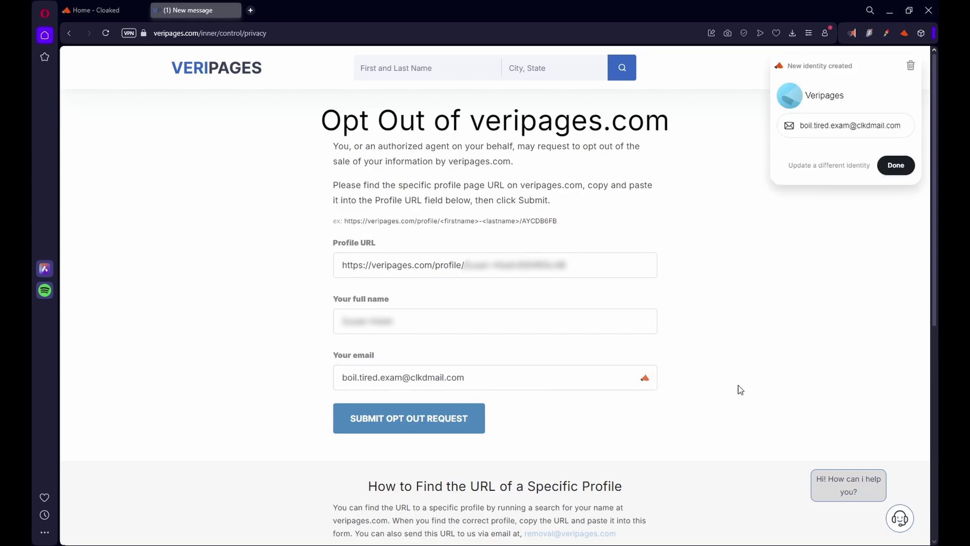
click(895, 164)
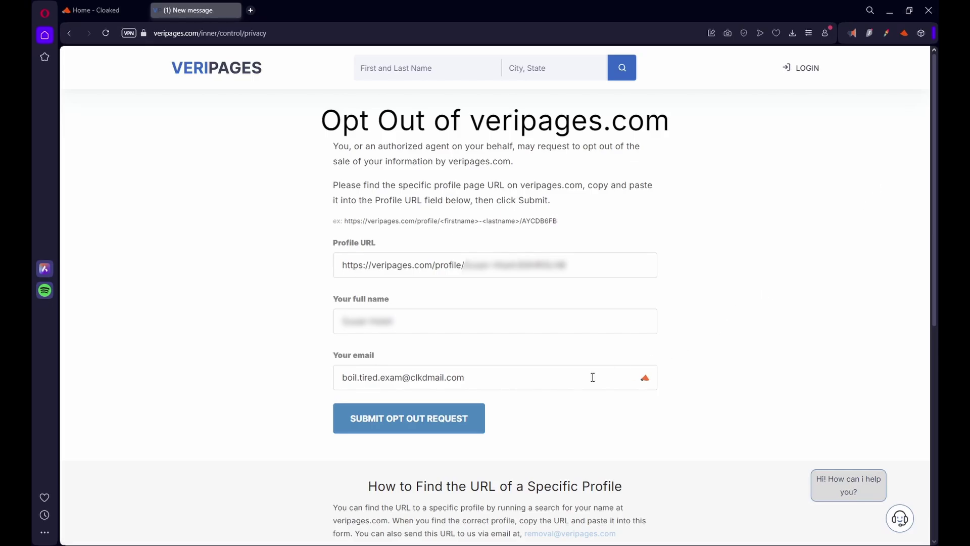
click(407, 427)
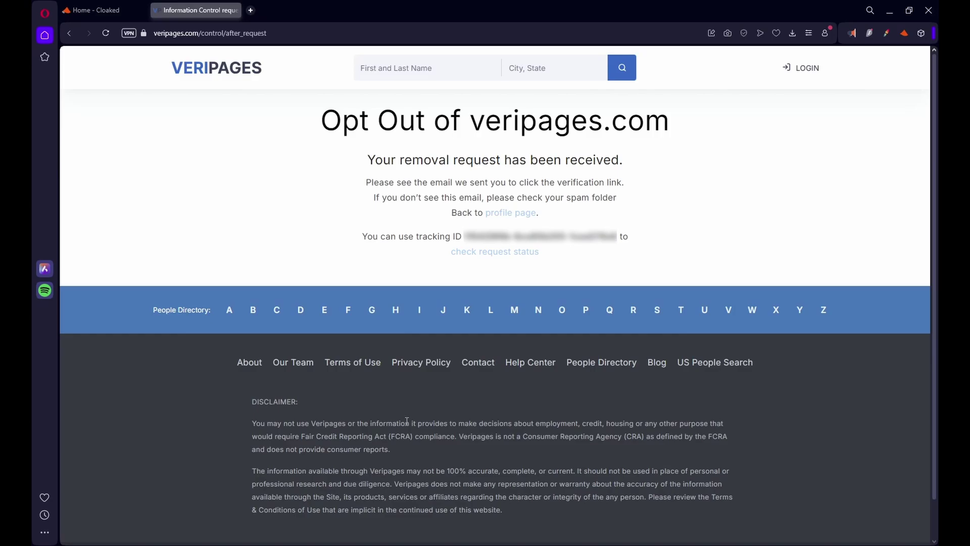
- Open the Veripages 'Information control' email in the Cloaked inbox and copy its confirmation link
click(95, 10)
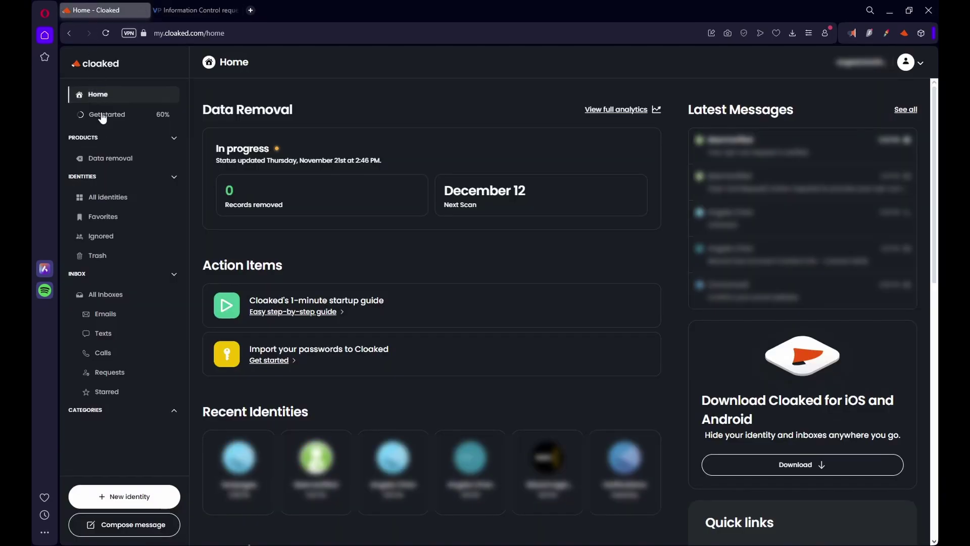
click(105, 313)
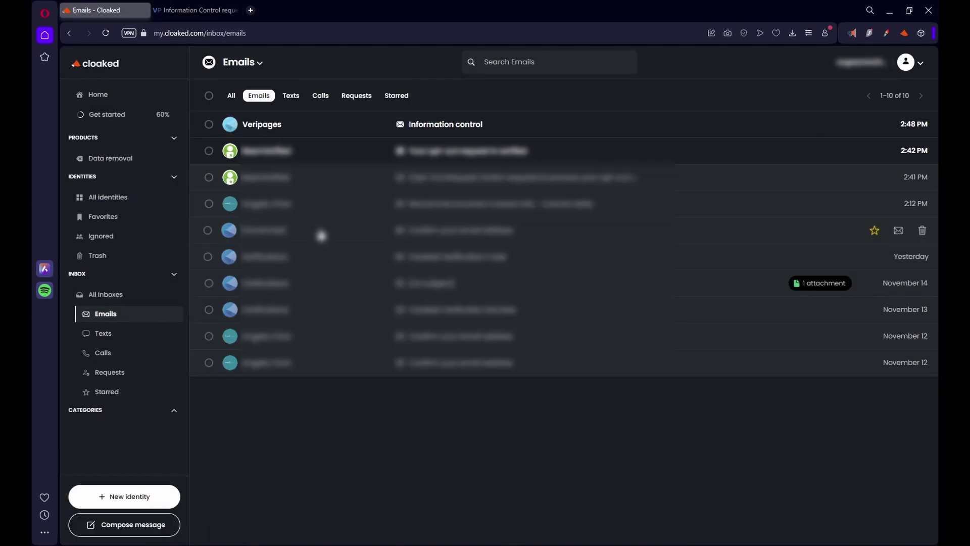
click(432, 123)
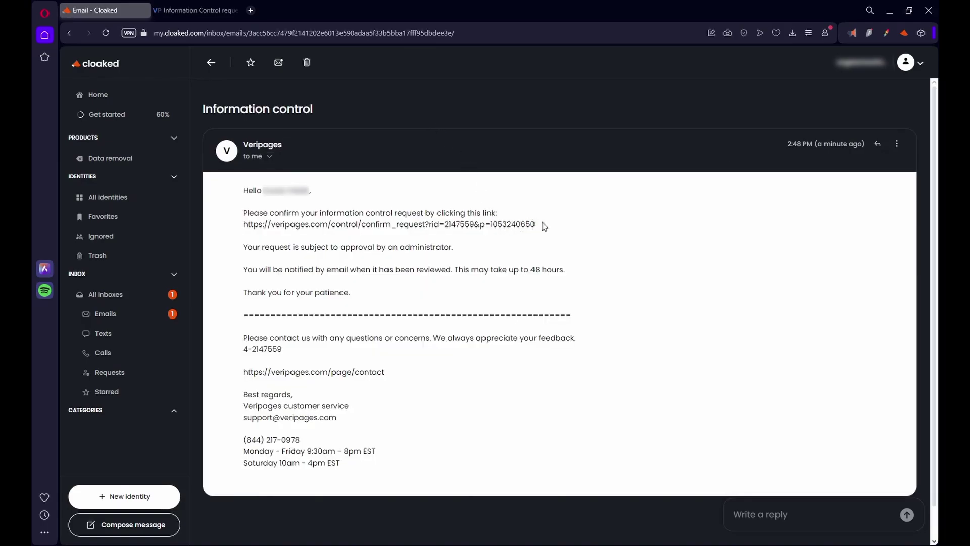
drag(537, 225, 239, 231)
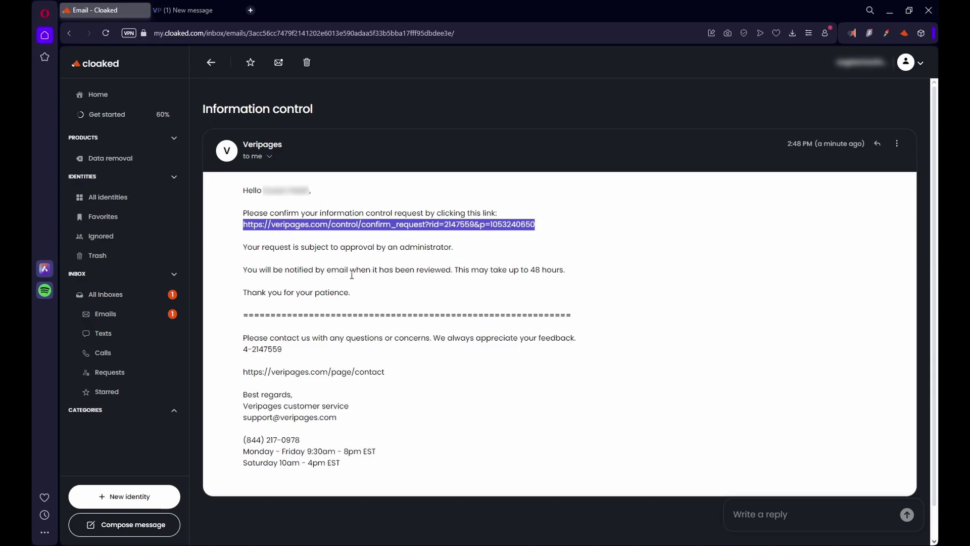
click(251, 10)
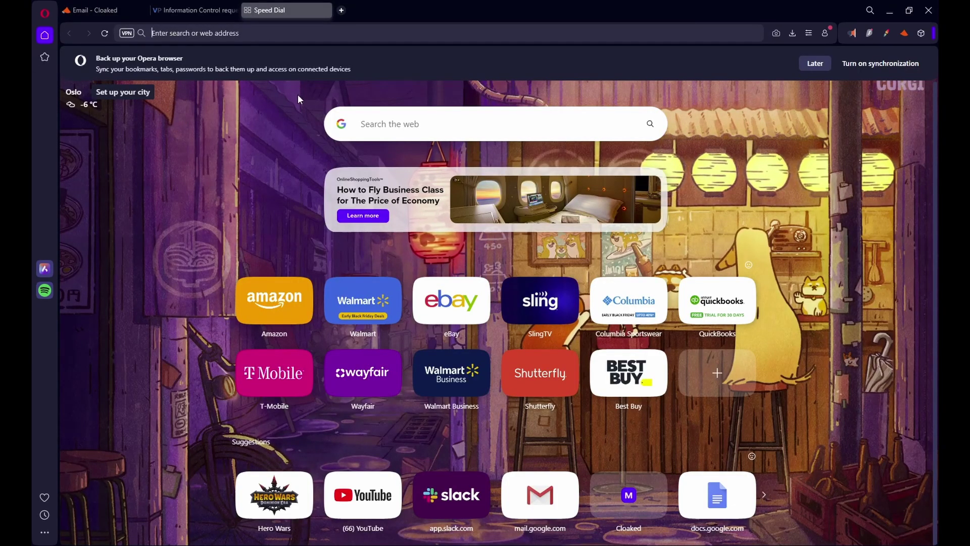
- Load the confirmation link, then check the request status, which reads waiting for approval
key(ctrl+v)
key(Return)
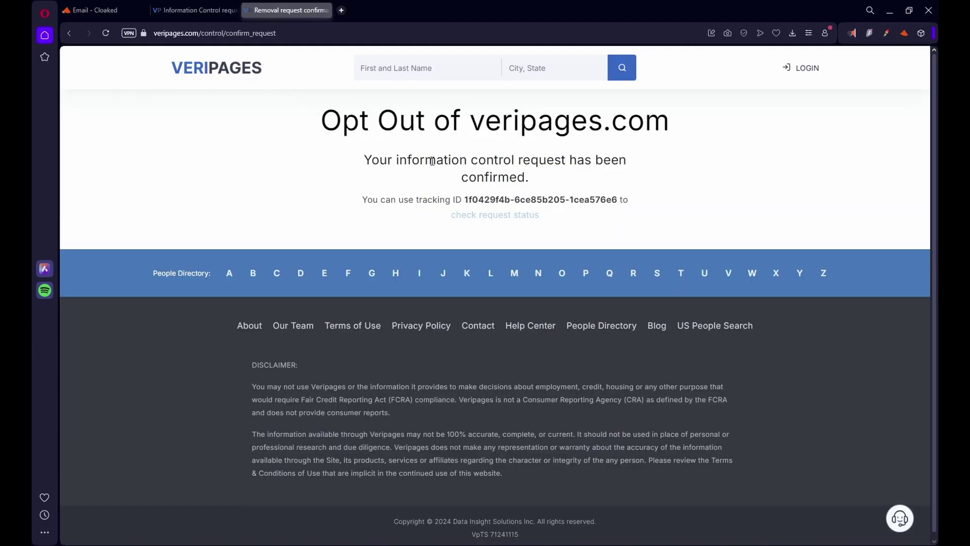
click(492, 215)
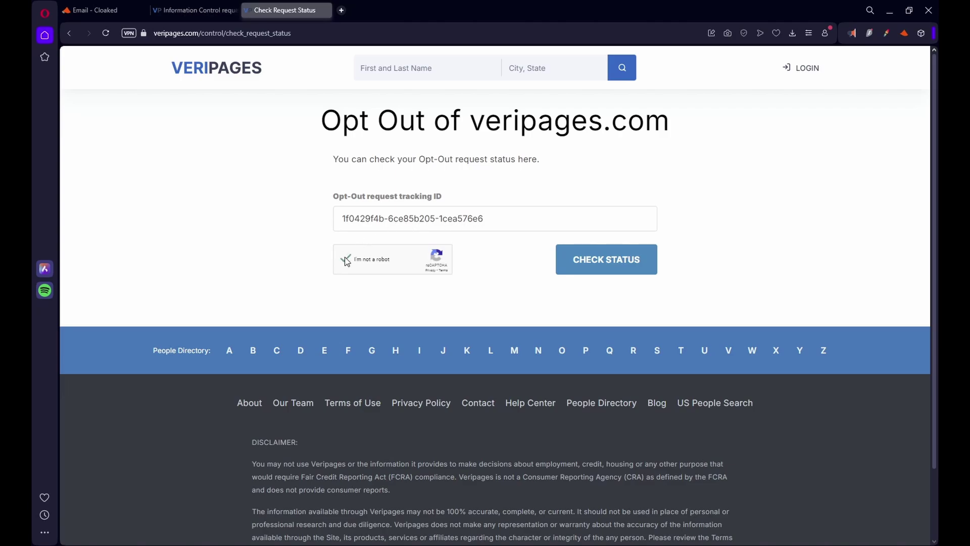
click(599, 261)
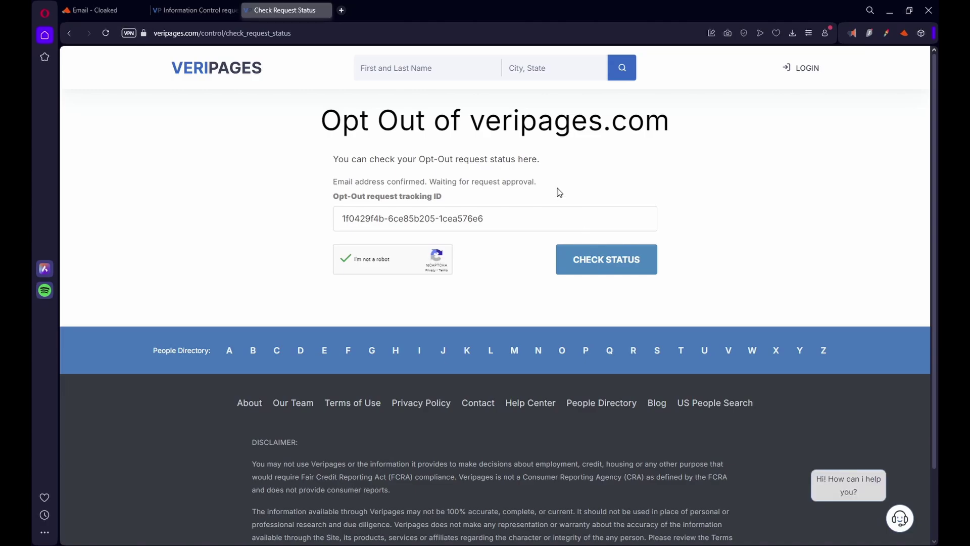
drag(538, 181, 429, 182)
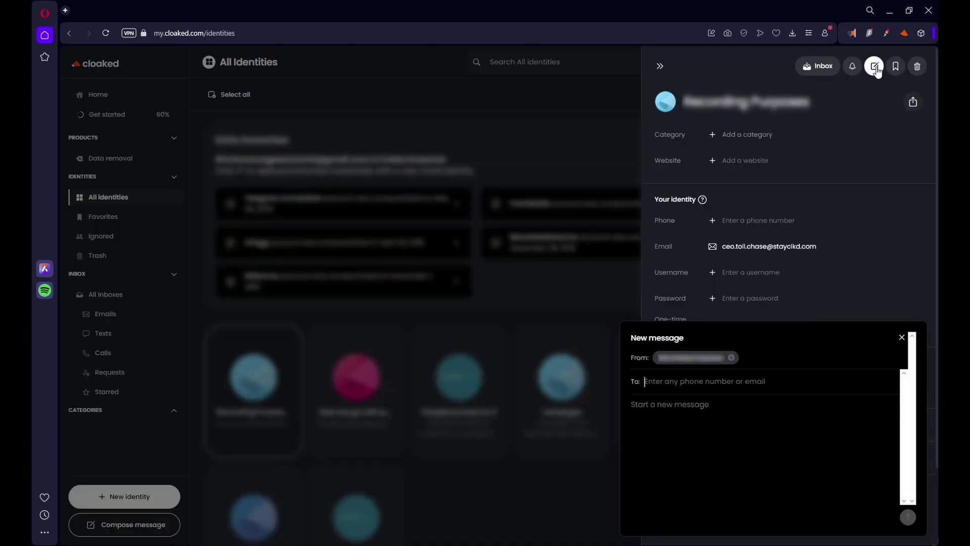
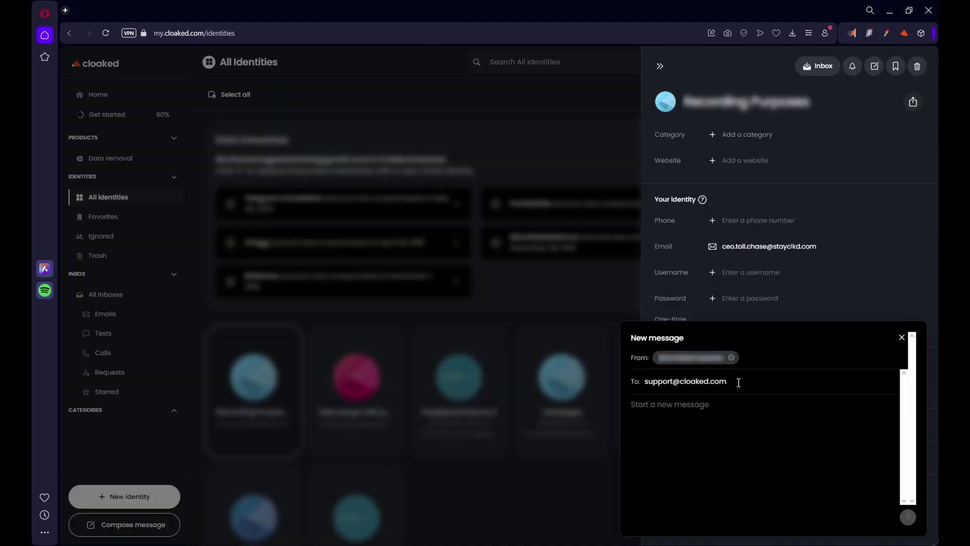
key(Return)
click(731, 410)
text(Help me please!!!)
click(721, 443)
text(Hi,  I need help!!!)
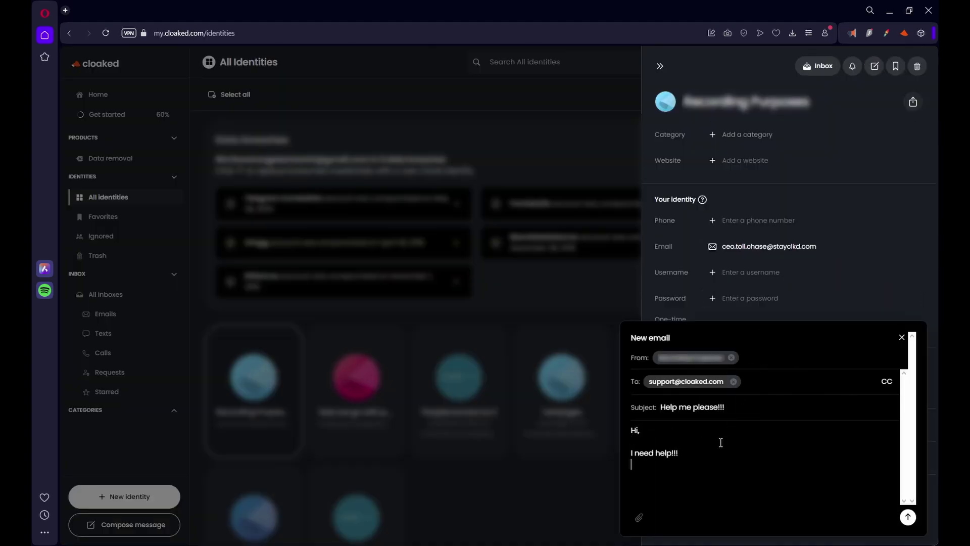